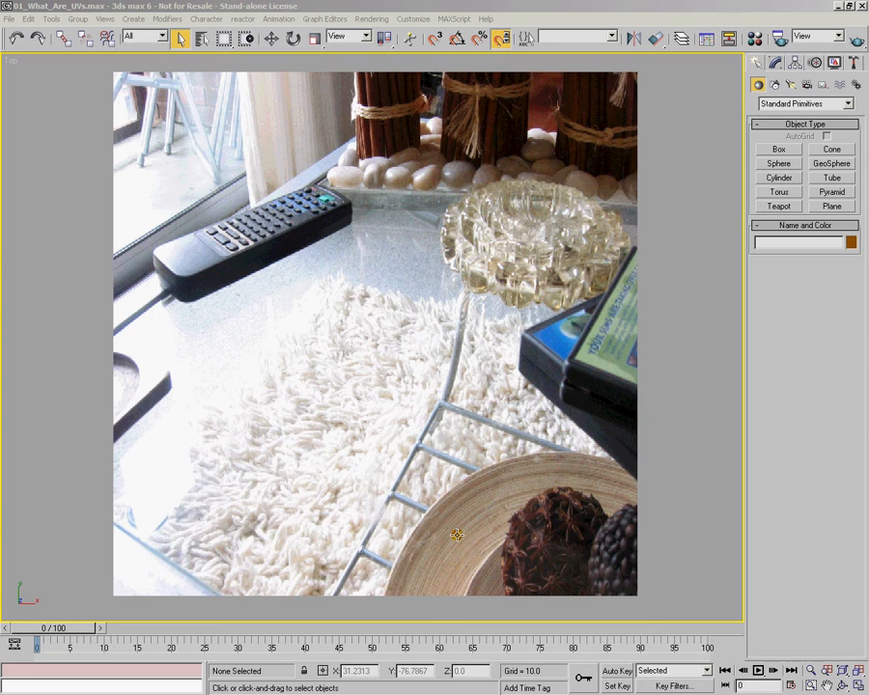
Step: In the perspective view, create a geosphere with a radius of about 34 and Base to Pivot enabled beside the photo-textured plane
{"action": "key", "text": "p"}
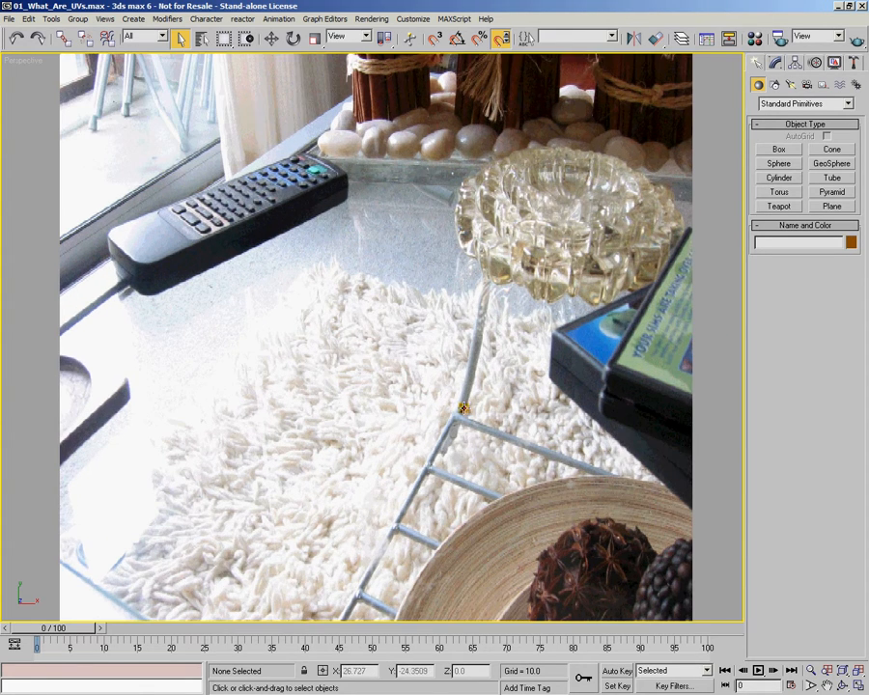
{"action": "middle_click_drag", "start_coordinate": [432, 441], "coordinate": [346, 413], "text": "alt"}
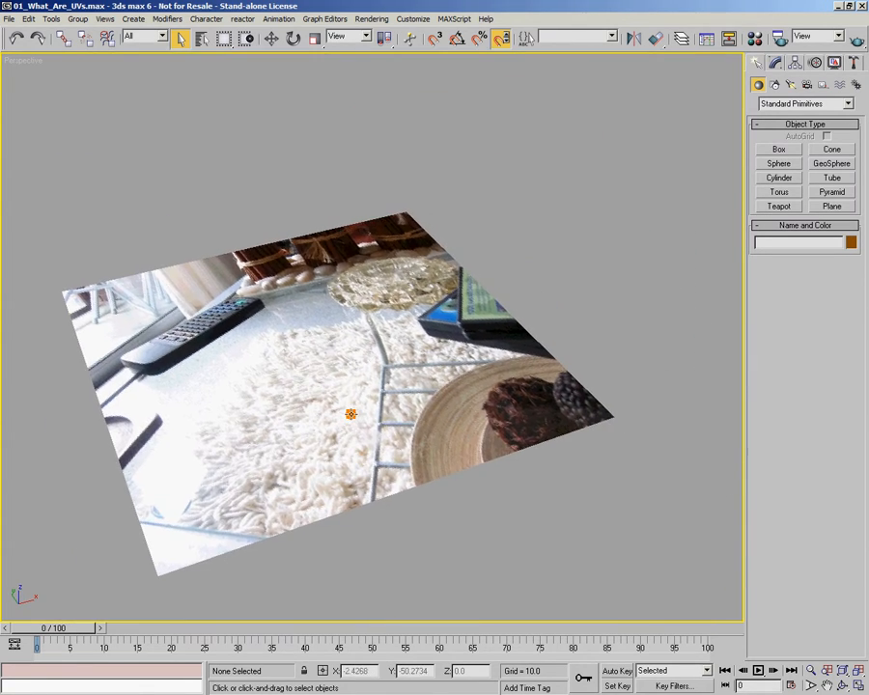
{"action": "left_click", "coordinate": [832, 164]}
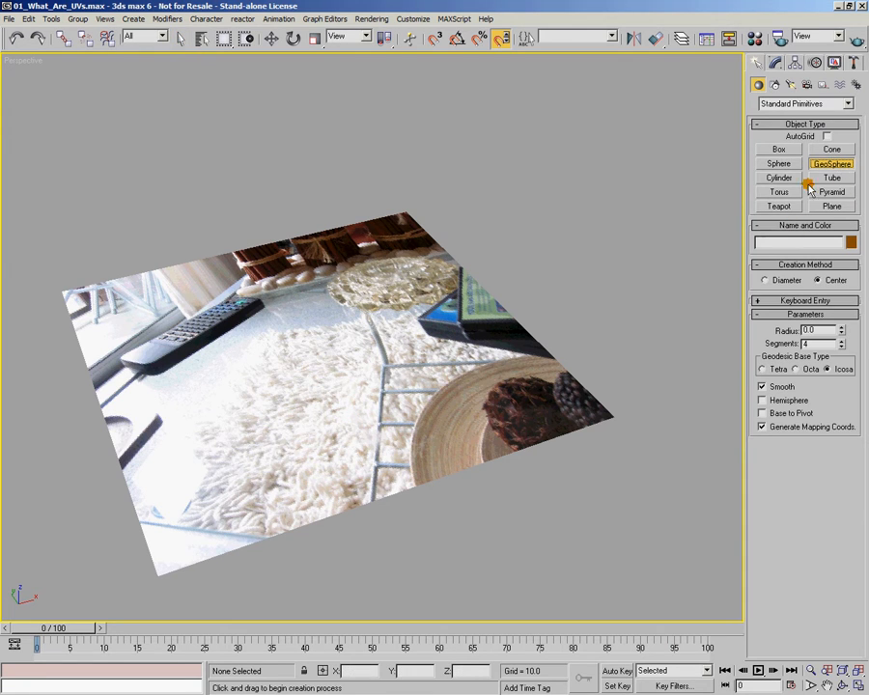
{"action": "left_click", "coordinate": [763, 415]}
{"action": "middle_click_drag", "start_coordinate": [516, 349], "coordinate": [458, 396]}
{"action": "left_click_drag", "start_coordinate": [498, 341], "coordinate": [506, 303]}
{"action": "middle_click_drag", "start_coordinate": [464, 365], "coordinate": [505, 326]}
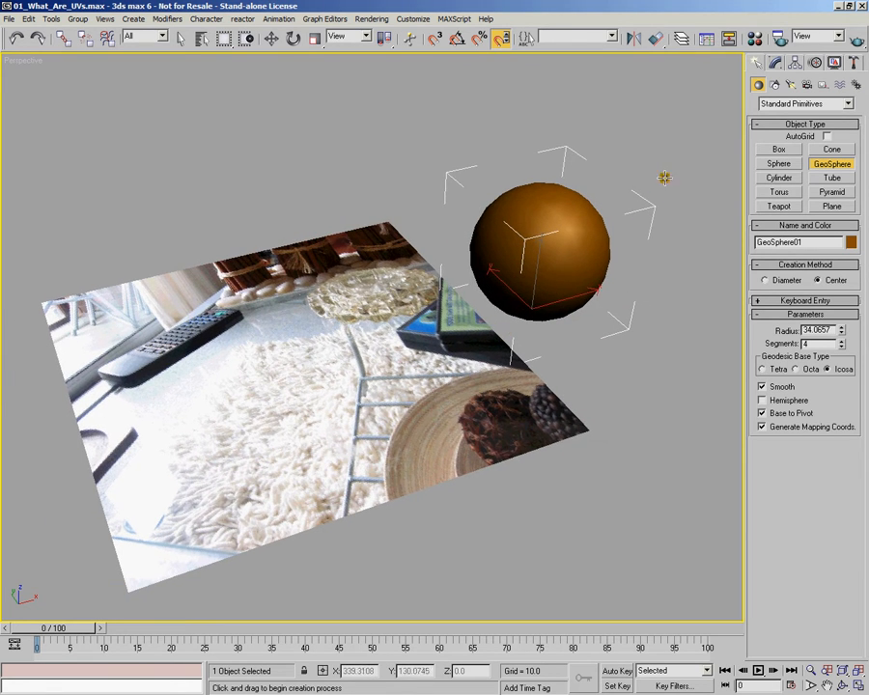
Step: Assign the 07 - Default material with the backdrop.tif diffuse map to the geosphere
{"action": "left_click", "coordinate": [753, 41]}
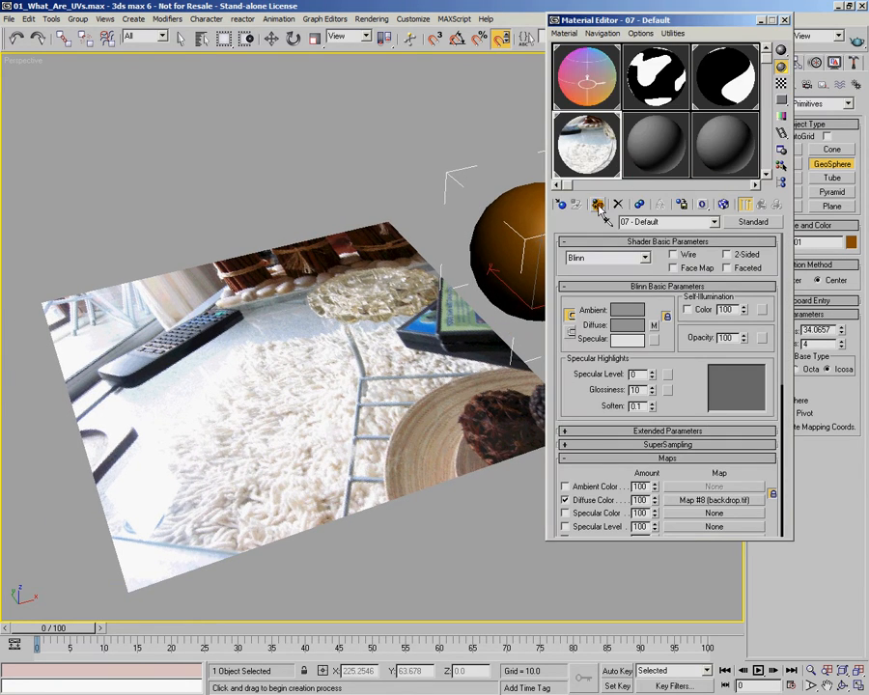
{"action": "left_click", "coordinate": [784, 19]}
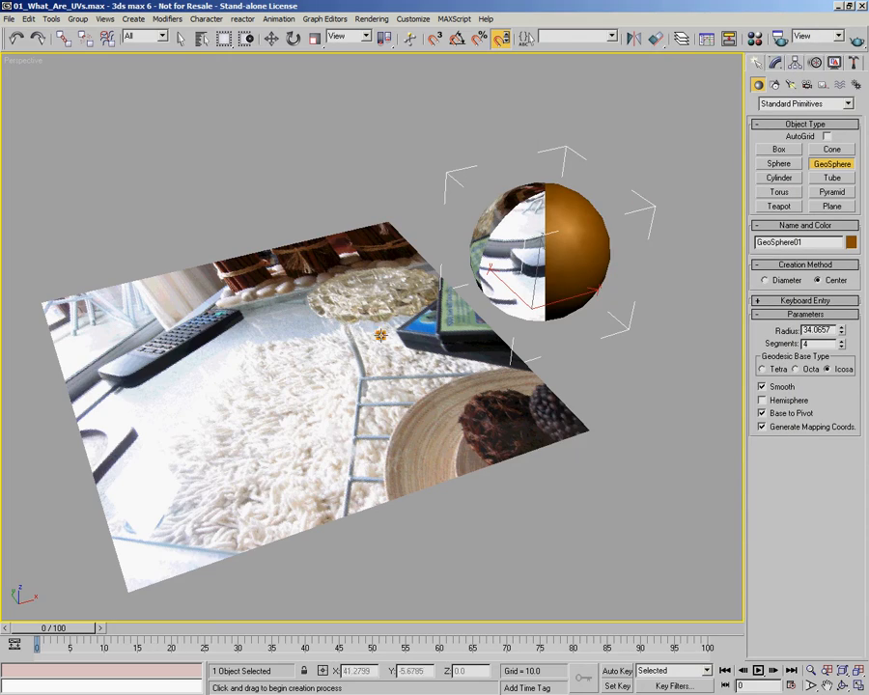
Step: Examine from several angles how the backdrop photo wraps around the geosphere compared with the flat plane
{"action": "mouse_move", "coordinate": [379, 331]}
{"action": "middle_mouse_down", "text": "alt"}
{"action": "mouse_move", "coordinate": [463, 362]}
{"action": "mouse_move", "coordinate": [455, 391]}
{"action": "mouse_move", "coordinate": [369, 335]}
{"action": "middle_mouse_up", "text": "alt"}
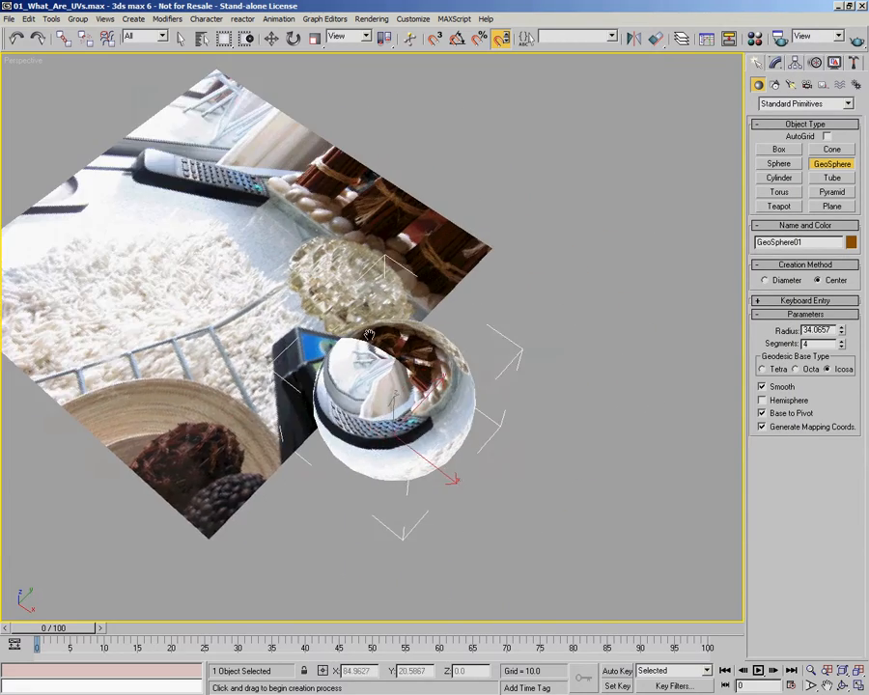
{"action": "scroll", "coordinate": [369, 335], "scroll_direction": "up", "scroll_amount": 3}
{"action": "scroll", "coordinate": [396, 359], "scroll_direction": "up", "scroll_amount": 3}
{"action": "middle_click_drag", "start_coordinate": [473, 339], "coordinate": [452, 404], "text": "alt"}
{"action": "middle_click_drag", "start_coordinate": [452, 403], "coordinate": [498, 351]}
{"action": "middle_click_drag", "start_coordinate": [454, 113], "coordinate": [136, 328], "text": "alt"}
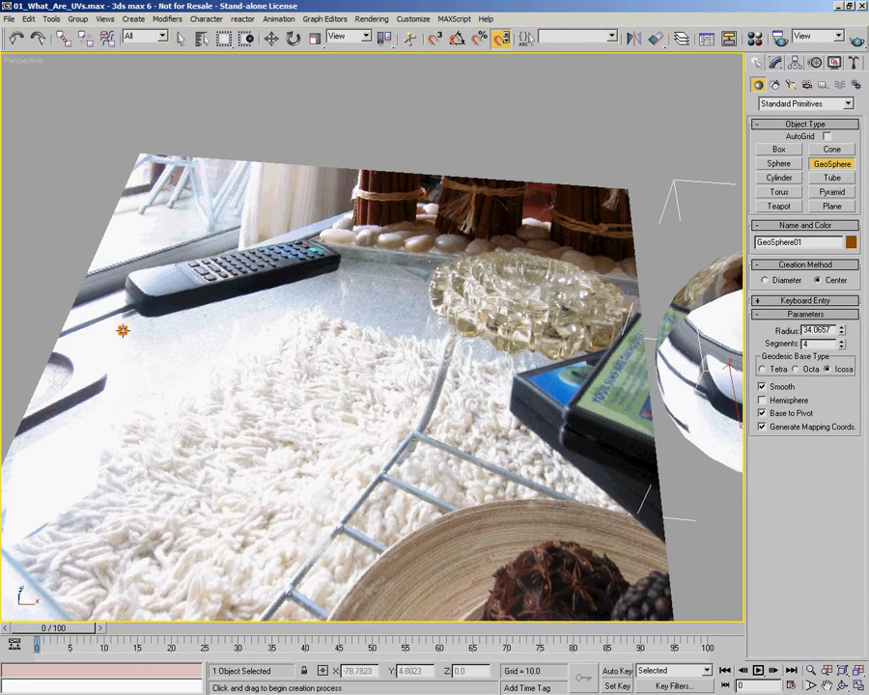
{"action": "middle_click_drag", "start_coordinate": [585, 338], "coordinate": [283, 407]}
{"action": "middle_click_drag", "start_coordinate": [494, 331], "coordinate": [312, 390], "text": "alt"}
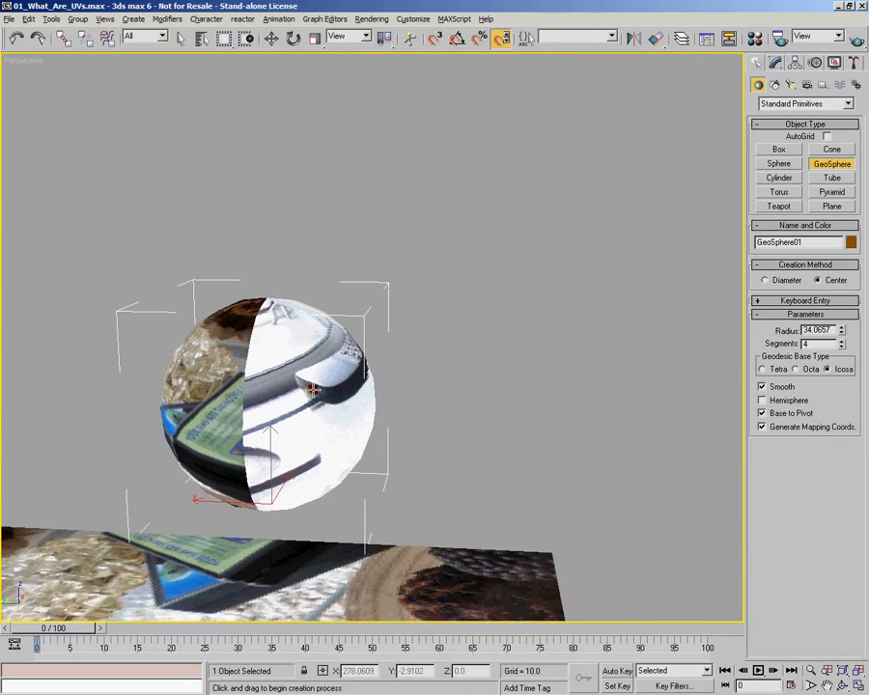
{"action": "middle_click_drag", "start_coordinate": [247, 461], "coordinate": [337, 230], "text": "alt"}
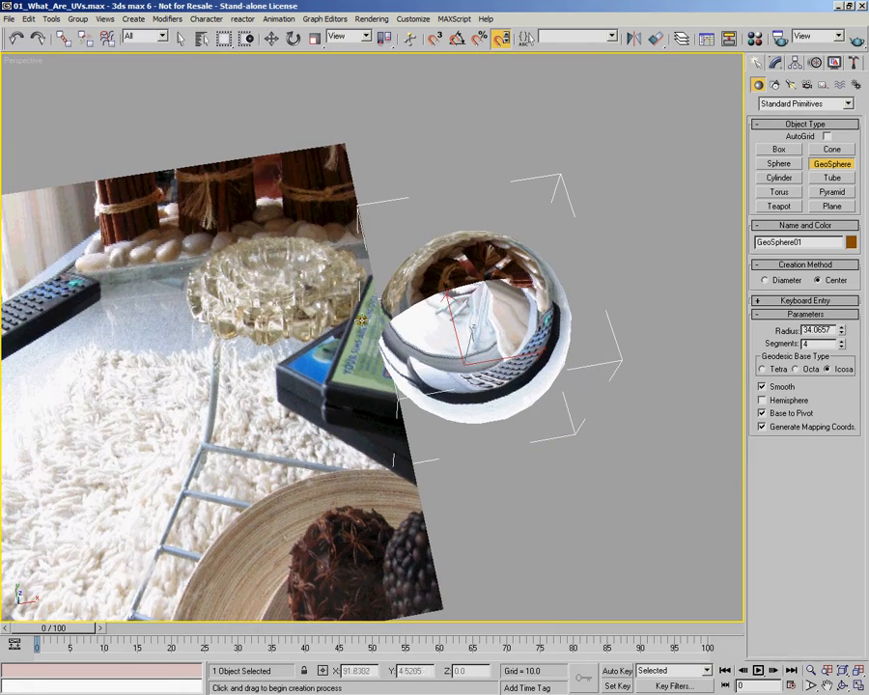
{"action": "middle_click_drag", "start_coordinate": [349, 300], "coordinate": [368, 325], "text": "alt"}
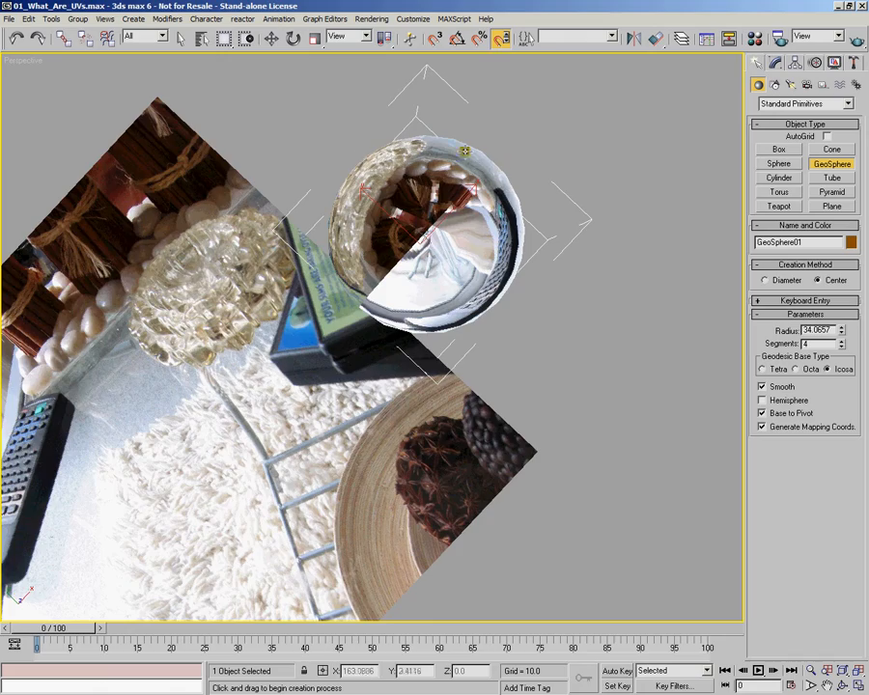
{"action": "middle_click_drag", "start_coordinate": [591, 300], "coordinate": [379, 344], "text": "alt"}
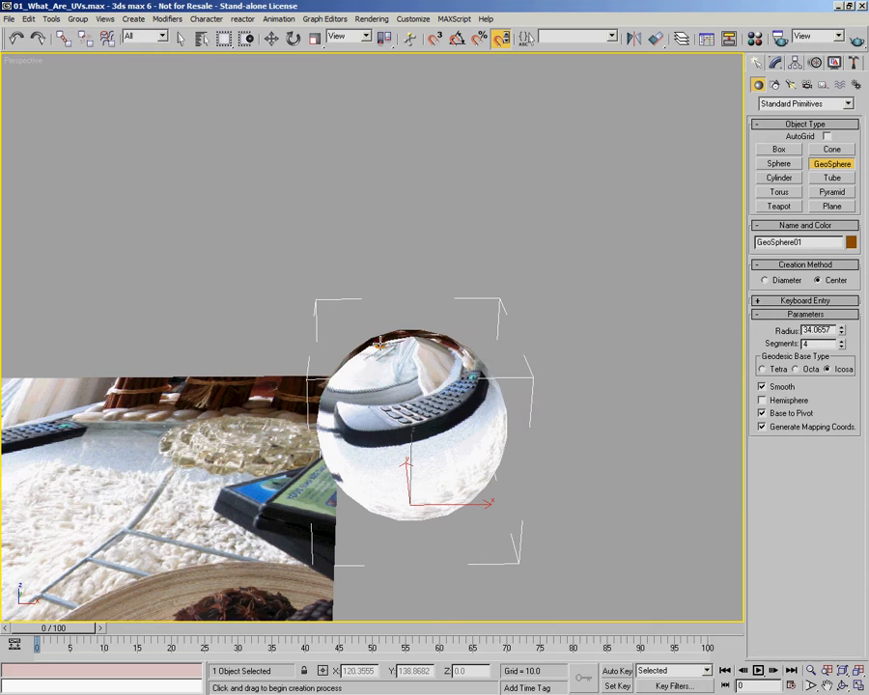
{"action": "middle_click_drag", "start_coordinate": [474, 330], "coordinate": [350, 423], "text": "alt"}
{"action": "scroll", "coordinate": [349, 423], "scroll_direction": "up", "scroll_amount": 4}
{"action": "middle_click_drag", "start_coordinate": [438, 397], "coordinate": [488, 336]}
Step: Delete the geosphere beside the plane
{"action": "left_click", "coordinate": [271, 38]}
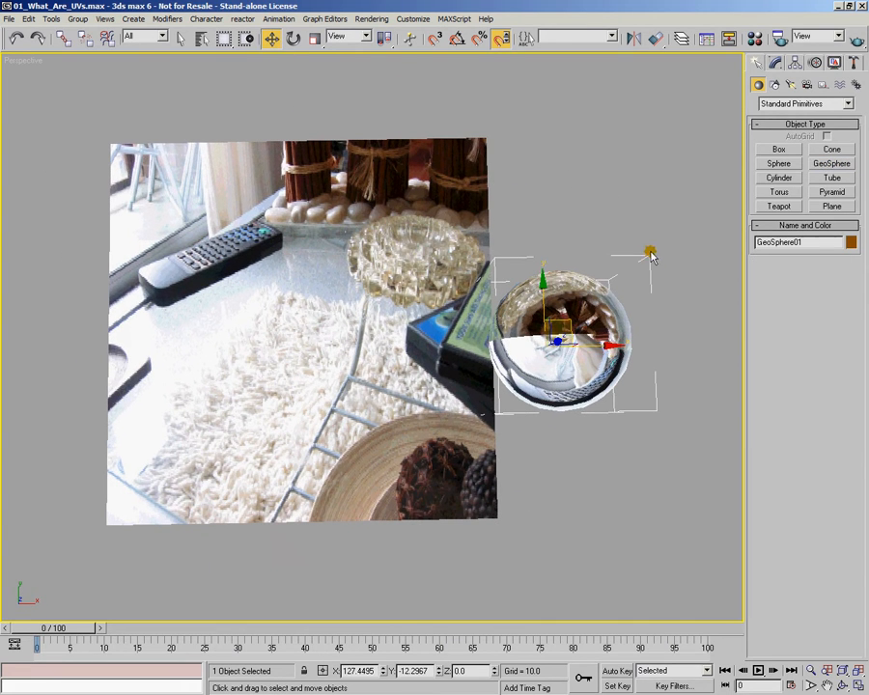
{"action": "key", "text": "Delete"}
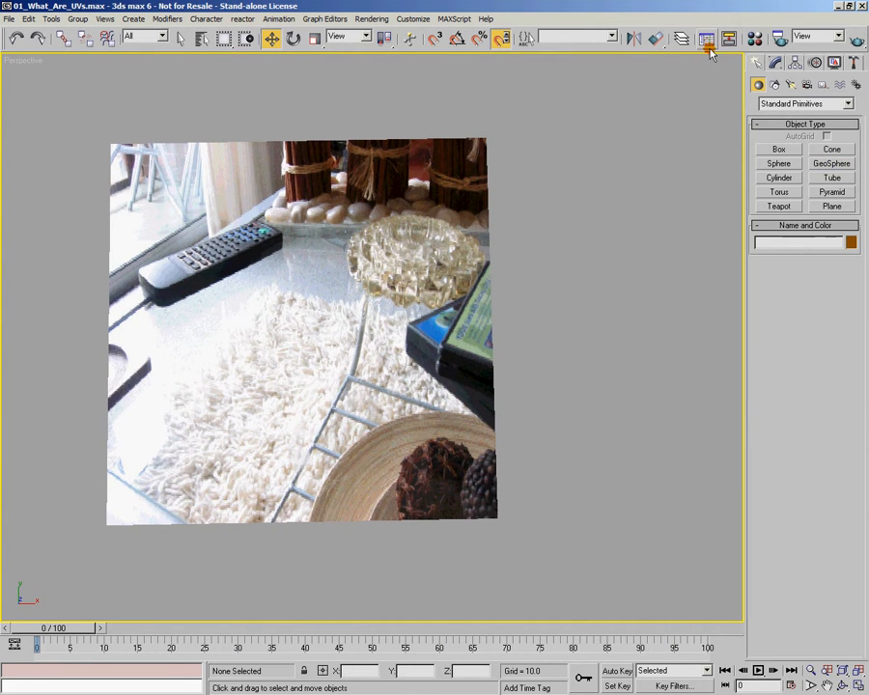
Step: Assign the 01 - Default material with the UV_Utility_Map.tif diffuse map to the plane
{"action": "left_click", "coordinate": [757, 46]}
{"action": "middle_click_drag", "start_coordinate": [414, 280], "coordinate": [419, 278], "text": "alt"}
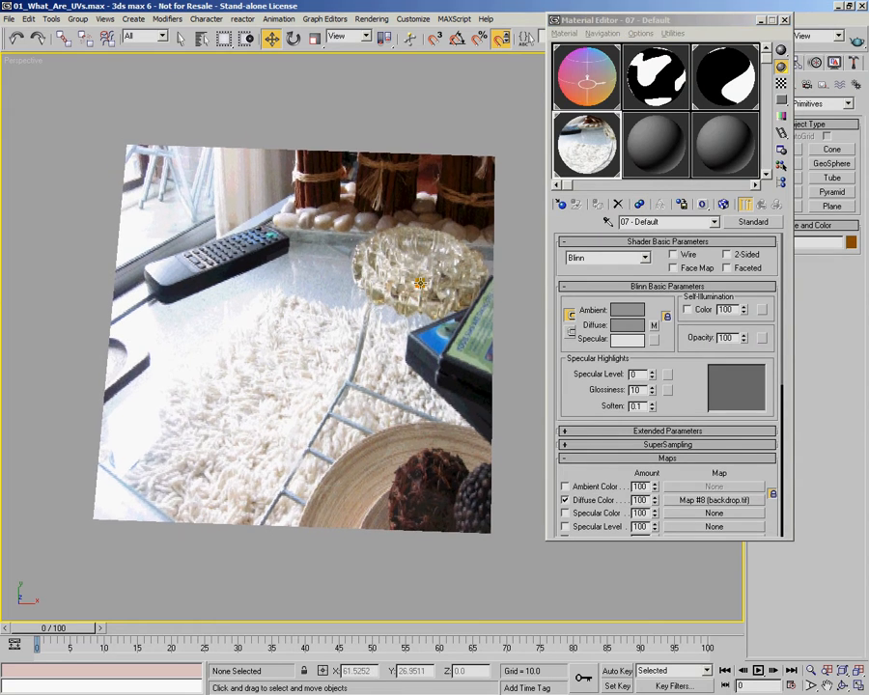
{"action": "left_click", "coordinate": [610, 105]}
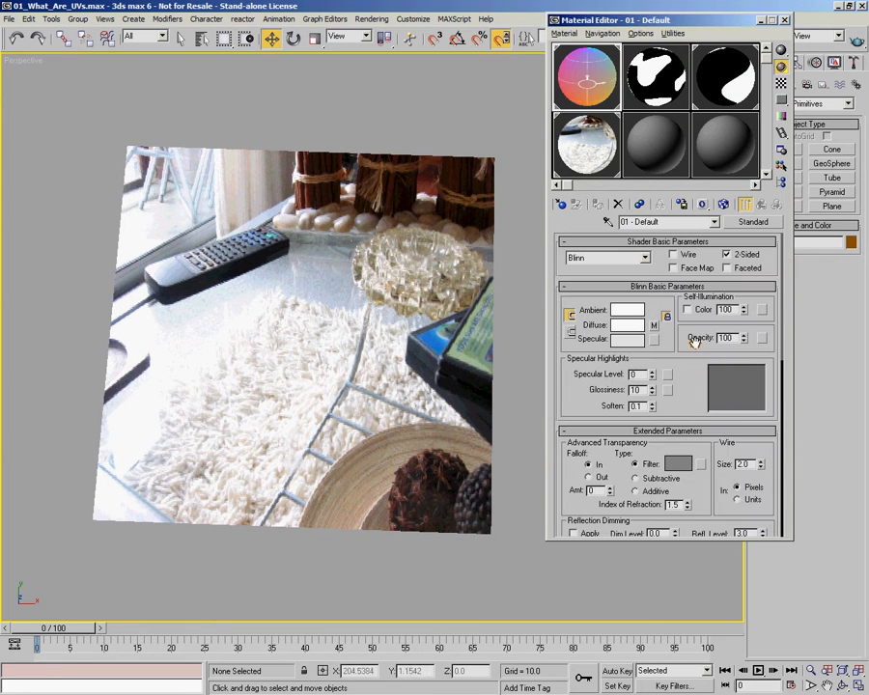
{"action": "scroll", "coordinate": [729, 265], "scroll_direction": "down", "scroll_amount": 5}
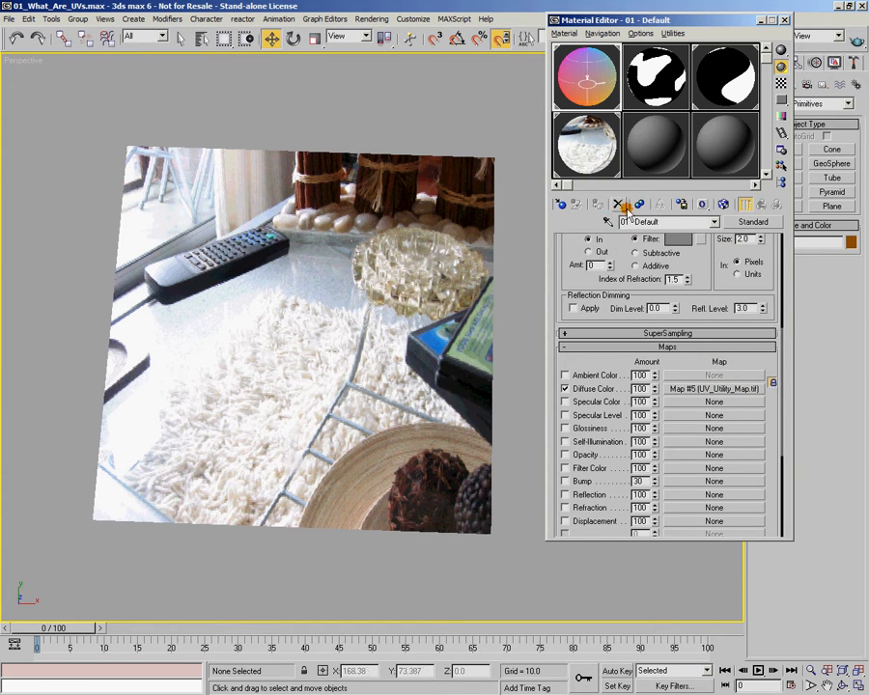
{"action": "left_click", "coordinate": [441, 214]}
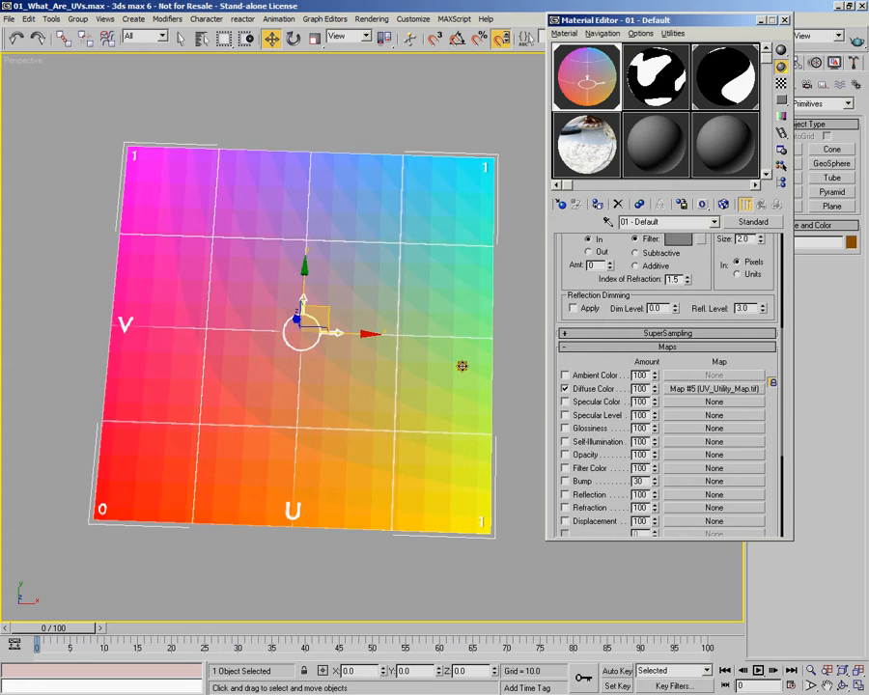
{"action": "left_click", "coordinate": [785, 21]}
Step: Examine the UV utility texture on the plane from several angles, following the U and V axes and the corners marked 0 and 1
{"action": "middle_click_drag", "start_coordinate": [404, 293], "coordinate": [376, 318], "text": "alt"}
{"action": "middle_click_drag", "start_coordinate": [377, 318], "coordinate": [445, 256]}
{"action": "middle_click_drag", "start_coordinate": [445, 257], "coordinate": [419, 349], "text": "alt"}
{"action": "scroll", "coordinate": [419, 355], "scroll_direction": "up", "scroll_amount": 3}
{"action": "scroll", "coordinate": [417, 349], "scroll_direction": "down", "scroll_amount": 3}
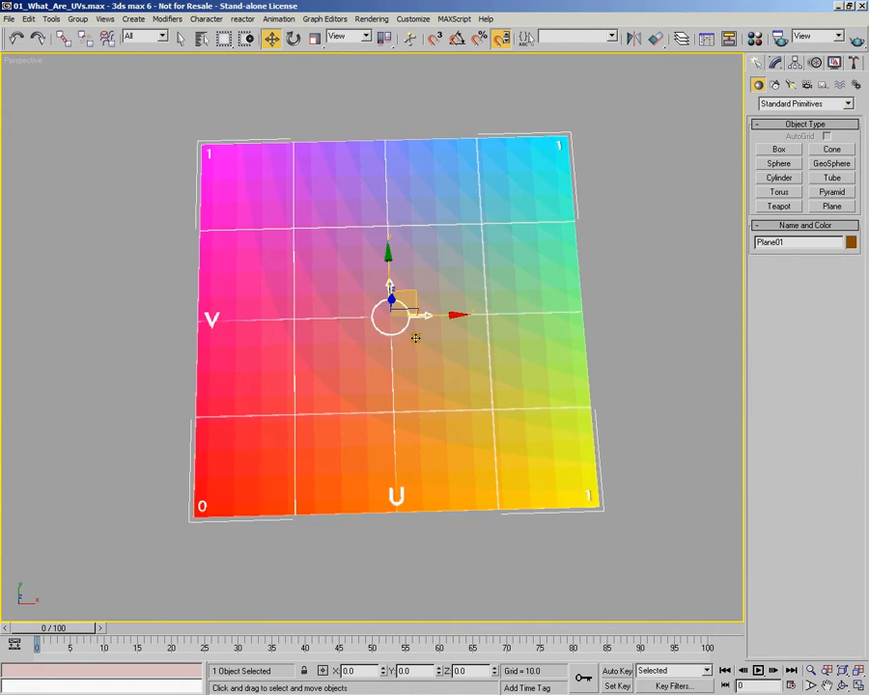
{"action": "middle_click_drag", "start_coordinate": [175, 334], "coordinate": [171, 360], "text": "alt"}
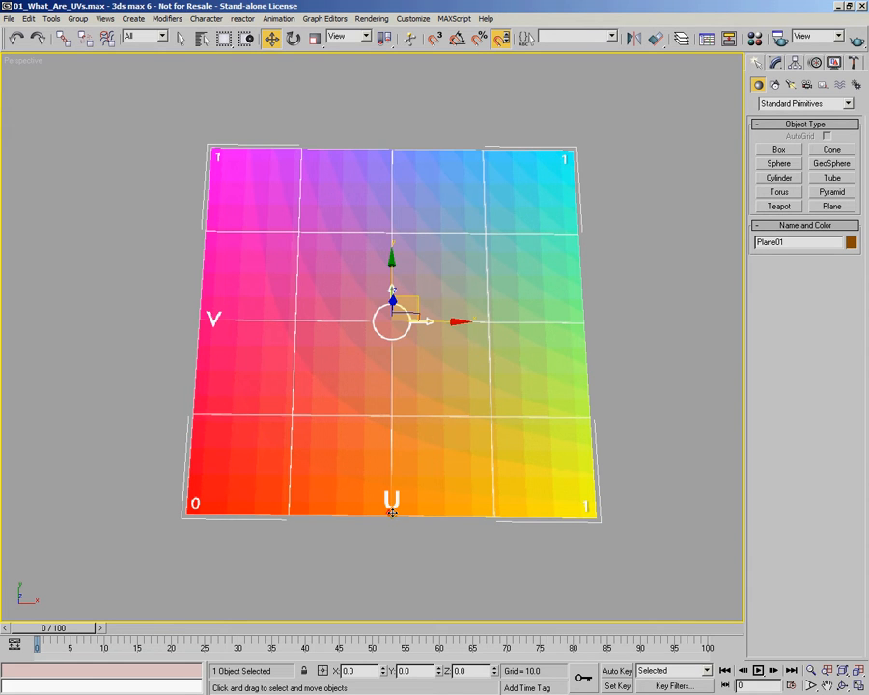
{"action": "middle_click_drag", "start_coordinate": [409, 521], "coordinate": [445, 495], "text": "alt"}
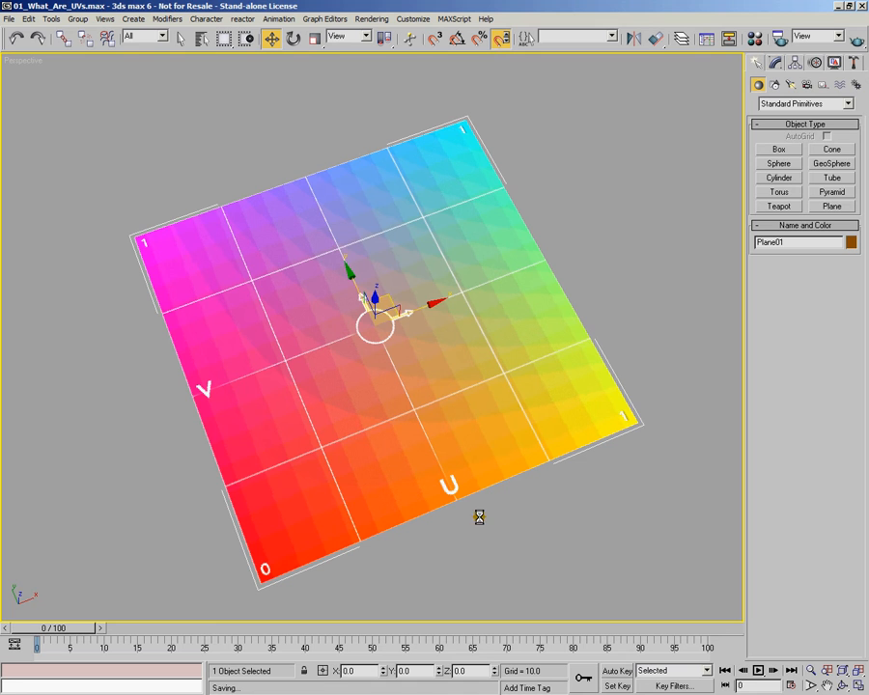
{"action": "middle_click_drag", "start_coordinate": [514, 467], "coordinate": [461, 512], "text": "alt"}
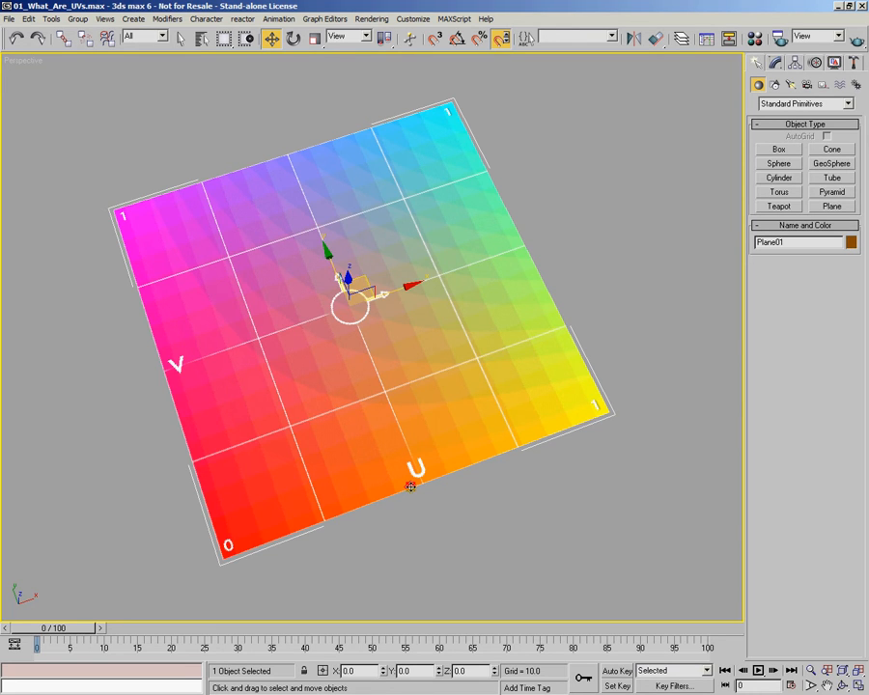
{"action": "left_click_drag", "start_coordinate": [391, 515], "coordinate": [376, 445]}
{"action": "left_click_drag", "start_coordinate": [309, 446], "coordinate": [163, 406]}
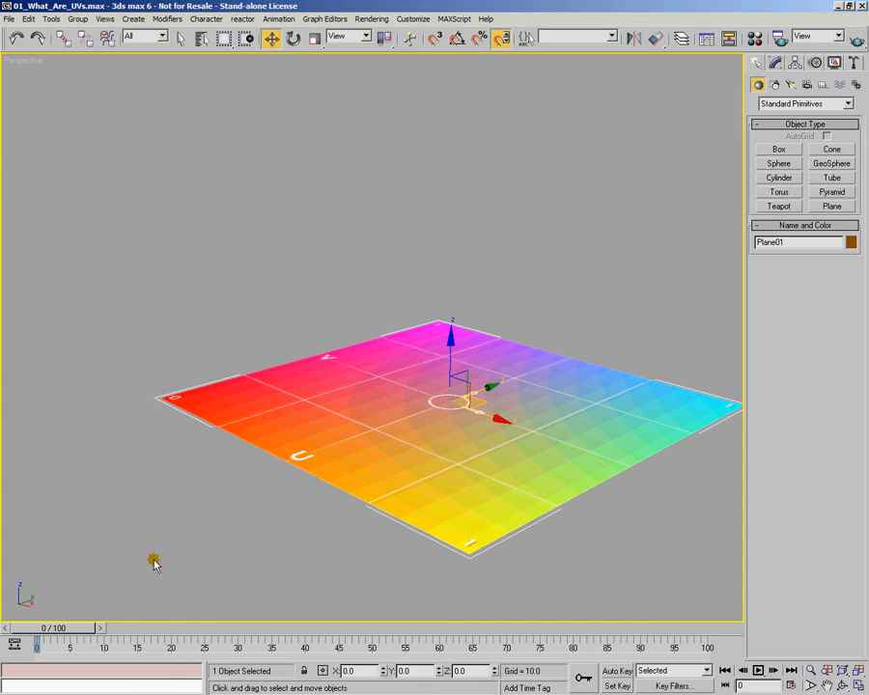
{"action": "left_click_drag", "start_coordinate": [277, 561], "coordinate": [216, 324]}
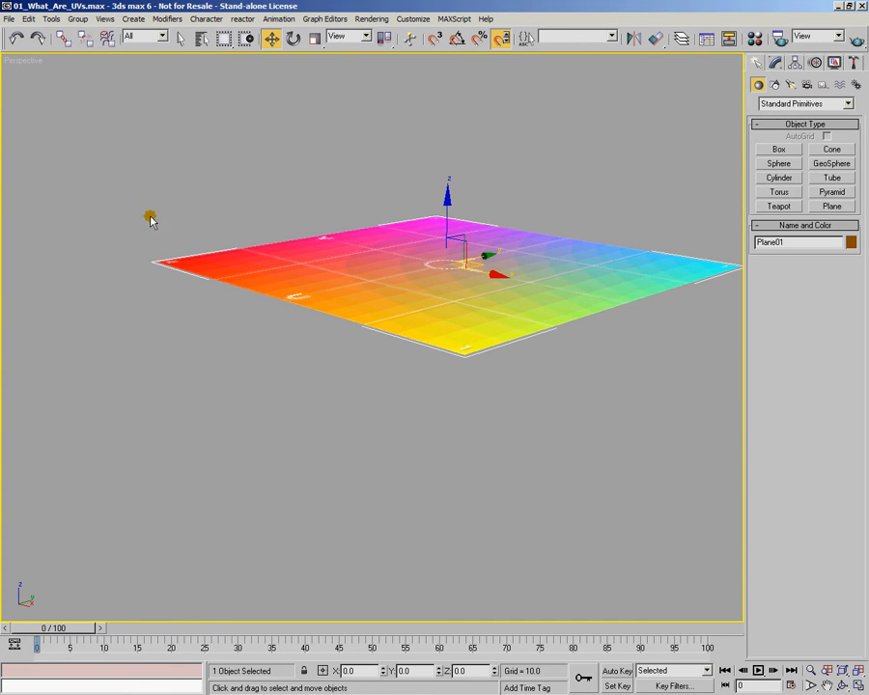
{"action": "left_click_drag", "start_coordinate": [217, 227], "coordinate": [278, 282]}
{"action": "middle_click_drag", "start_coordinate": [278, 281], "coordinate": [369, 334], "text": "alt"}
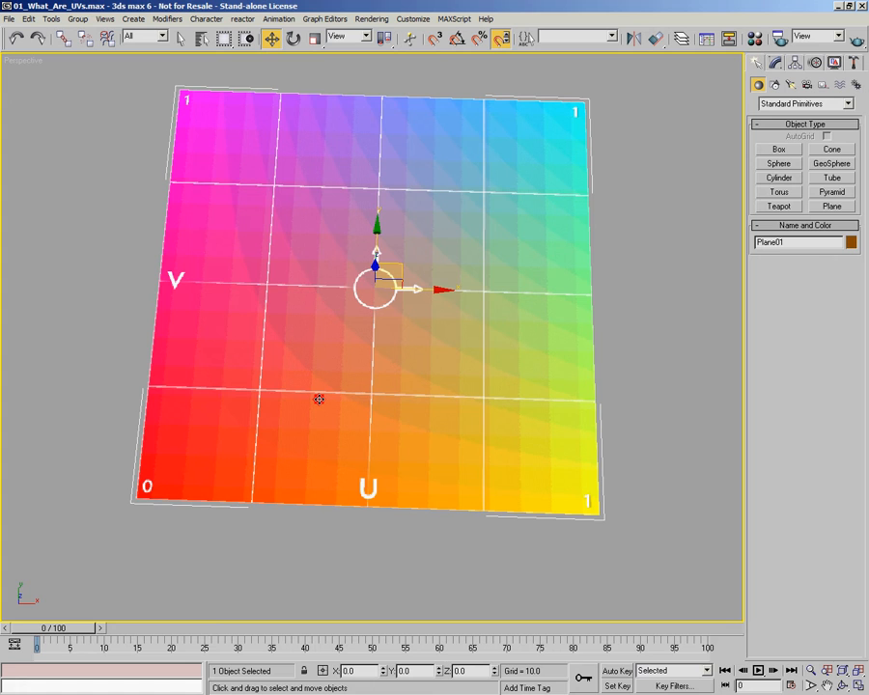
{"action": "middle_click_drag", "start_coordinate": [379, 414], "coordinate": [391, 384], "text": "alt"}
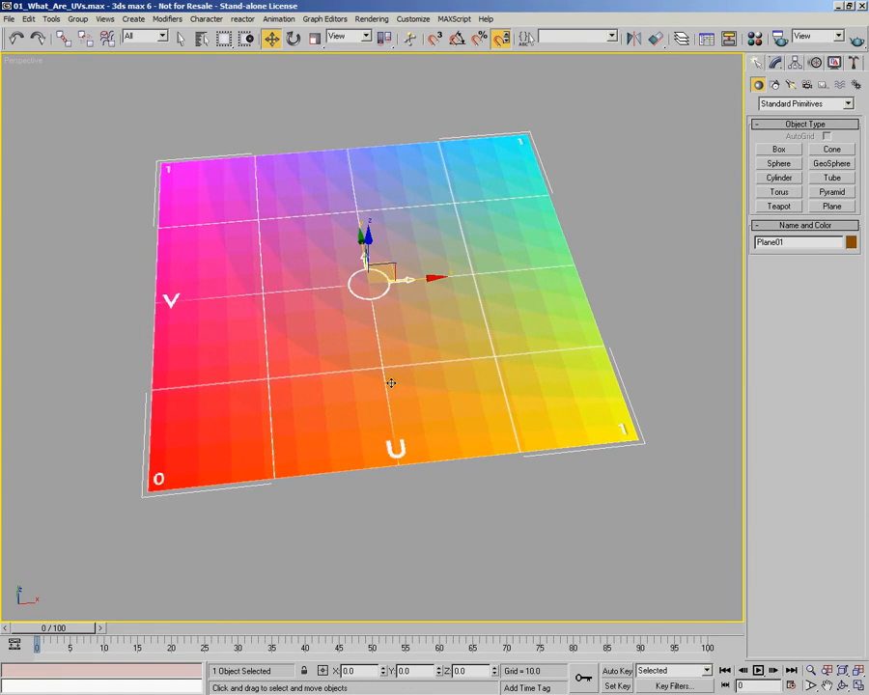
Step: Create a box about 46 long and 49 wide beside the plane's cyan corner, and a geosphere behind the plane's far edge
{"action": "middle_click_drag", "start_coordinate": [455, 294], "coordinate": [575, 267], "text": "alt"}
{"action": "left_click", "coordinate": [781, 151]}
{"action": "left_click_drag", "start_coordinate": [536, 197], "coordinate": [596, 248]}
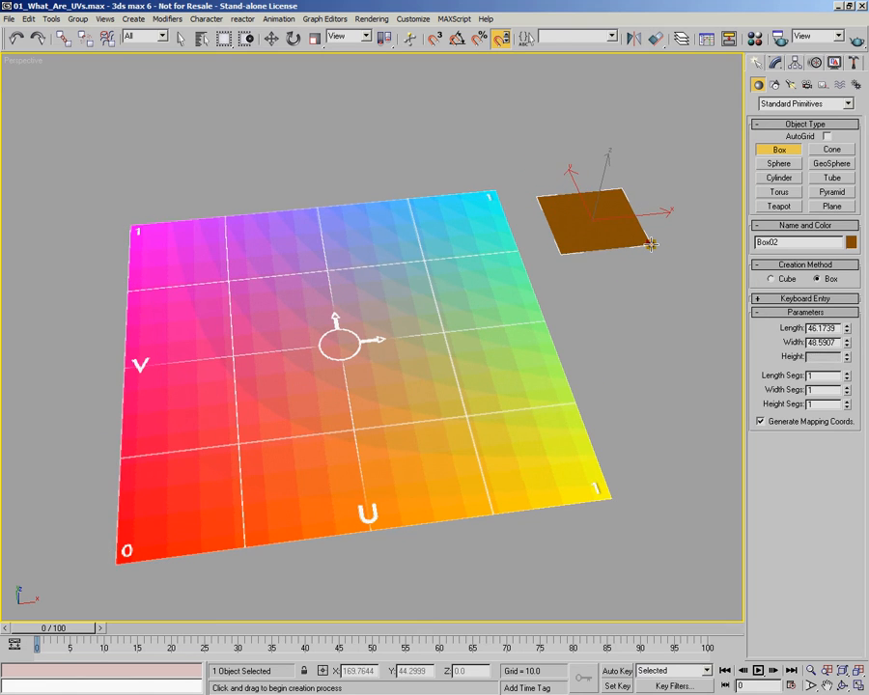
{"action": "left_click", "coordinate": [666, 152]}
{"action": "left_click", "coordinate": [832, 163]}
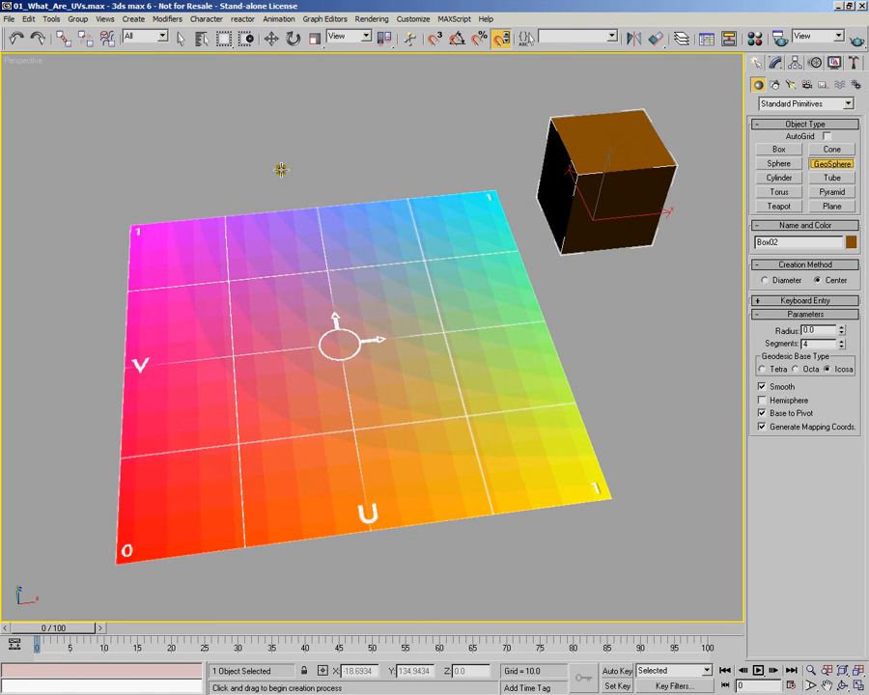
{"action": "left_click_drag", "start_coordinate": [280, 168], "coordinate": [287, 154]}
Step: Create a standing cylinder with a radius of about 18 beside the plane's green edge, in front of the box
{"action": "left_click", "coordinate": [779, 178]}
{"action": "left_click_drag", "start_coordinate": [629, 370], "coordinate": [663, 379]}
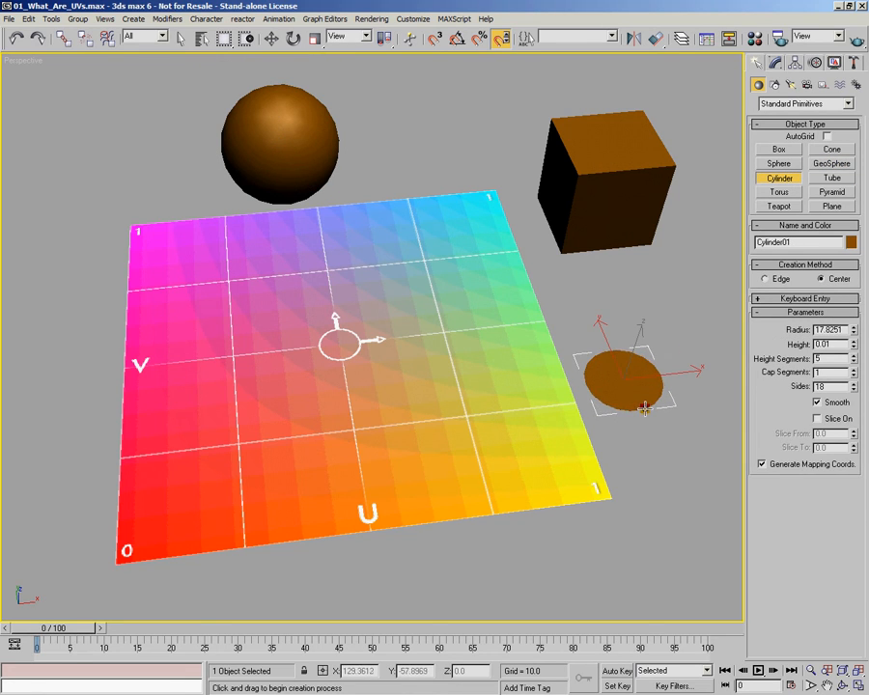
{"action": "left_click", "coordinate": [687, 299]}
Step: Create a teapot with a radius of about 25.5 near the plane's magenta corner and set its segments to 7
{"action": "left_click", "coordinate": [779, 206]}
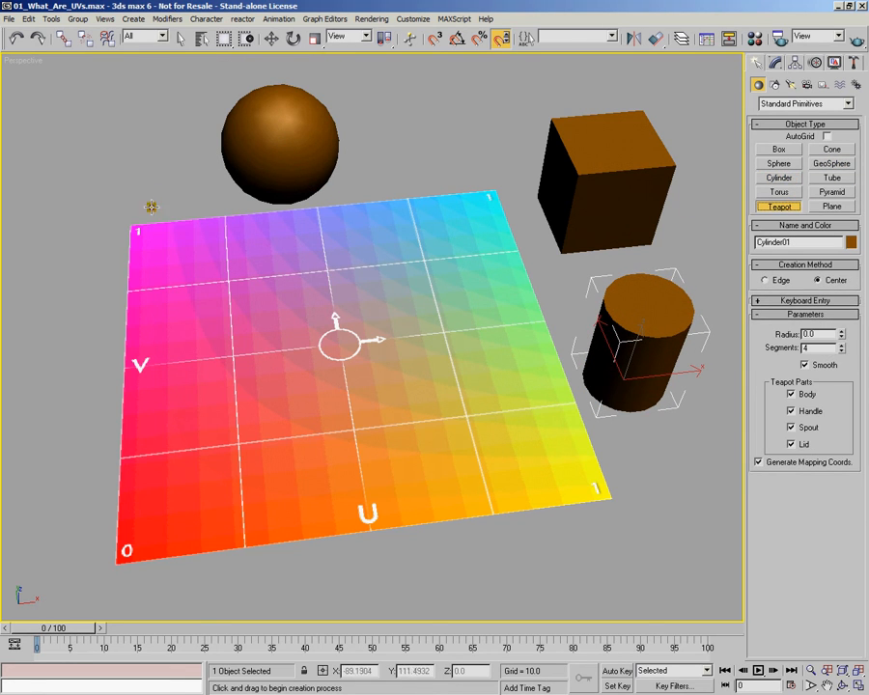
{"action": "left_click_drag", "start_coordinate": [94, 167], "coordinate": [102, 192]}
{"action": "middle_click_drag", "start_coordinate": [186, 233], "coordinate": [248, 256], "text": "alt"}
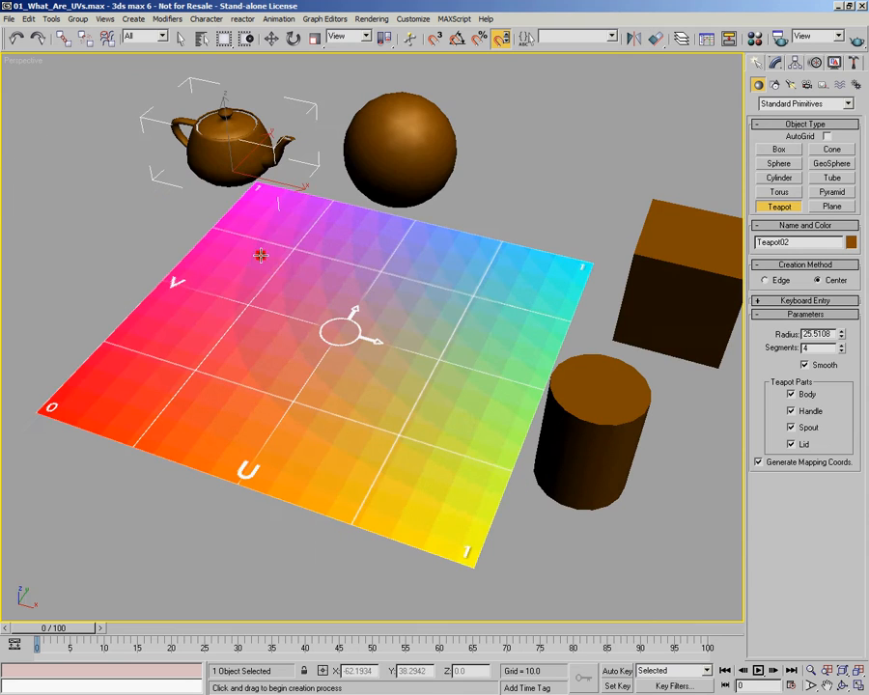
{"action": "left_click_drag", "start_coordinate": [841, 348], "coordinate": [841, 345]}
{"action": "middle_click_drag", "start_coordinate": [266, 311], "coordinate": [404, 329], "text": "alt"}
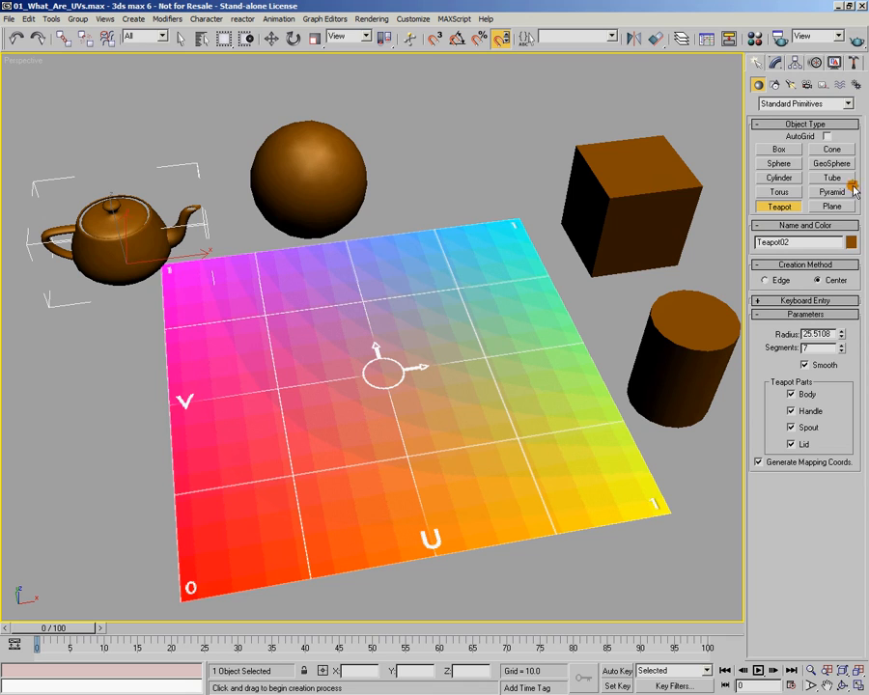
Step: Create a pointed cone with a base radius of about 21.5 and a height of about 52 beside the plane's red corner
{"action": "left_click", "coordinate": [832, 150]}
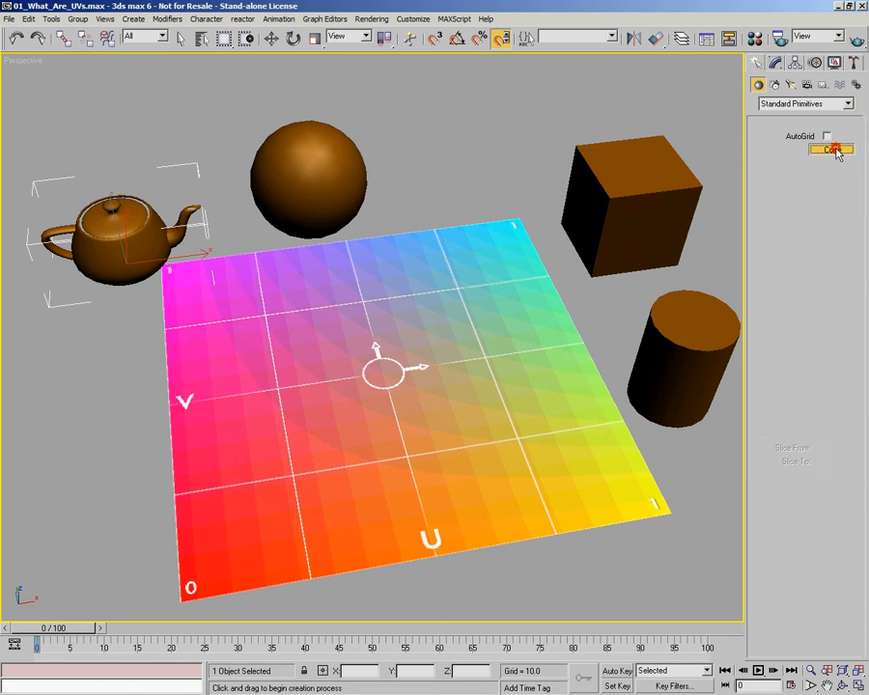
{"action": "left_click_drag", "start_coordinate": [116, 483], "coordinate": [133, 527]}
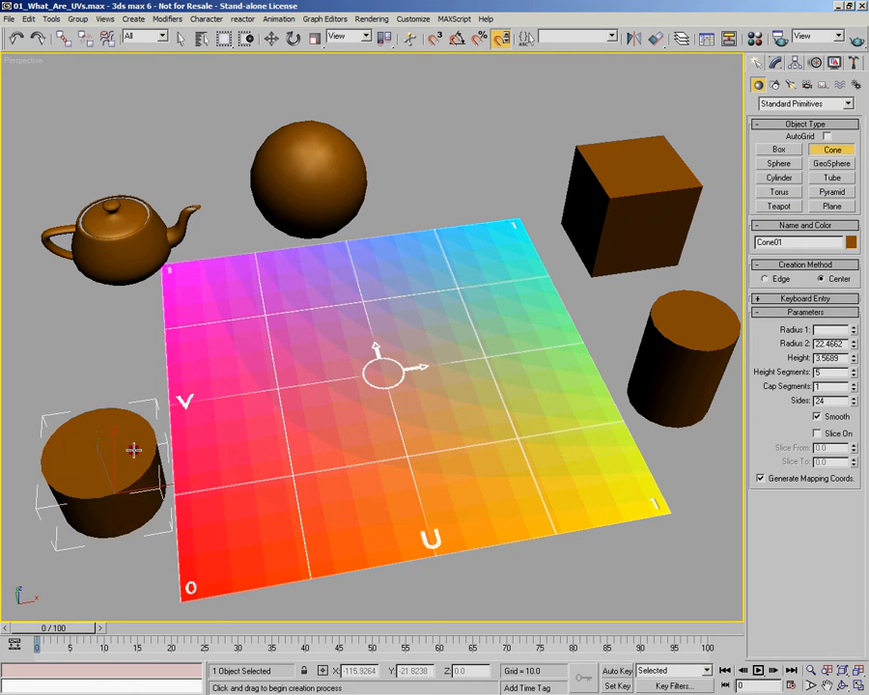
{"action": "left_click", "coordinate": [128, 462]}
{"action": "middle_click_drag", "start_coordinate": [149, 441], "coordinate": [431, 444], "text": "alt"}
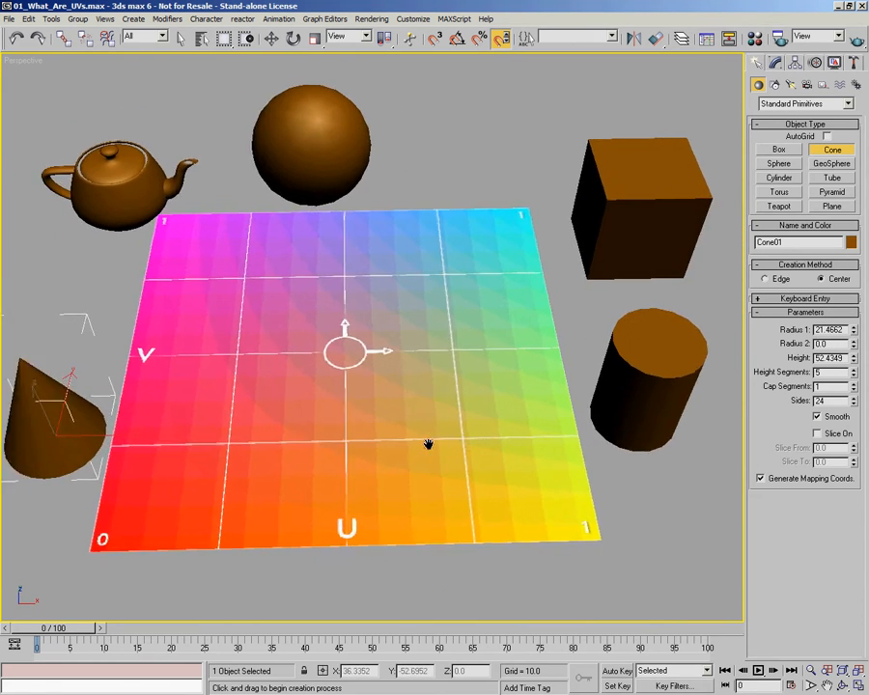
Step: Select the plane and all the primitives around it and assign them the 01 - Default material with the UV utility map
{"action": "scroll", "coordinate": [431, 444], "scroll_direction": "down", "scroll_amount": 4}
{"action": "key", "text": "w"}
{"action": "left_click_drag", "start_coordinate": [79, 85], "coordinate": [666, 527]}
{"action": "key", "text": "m"}
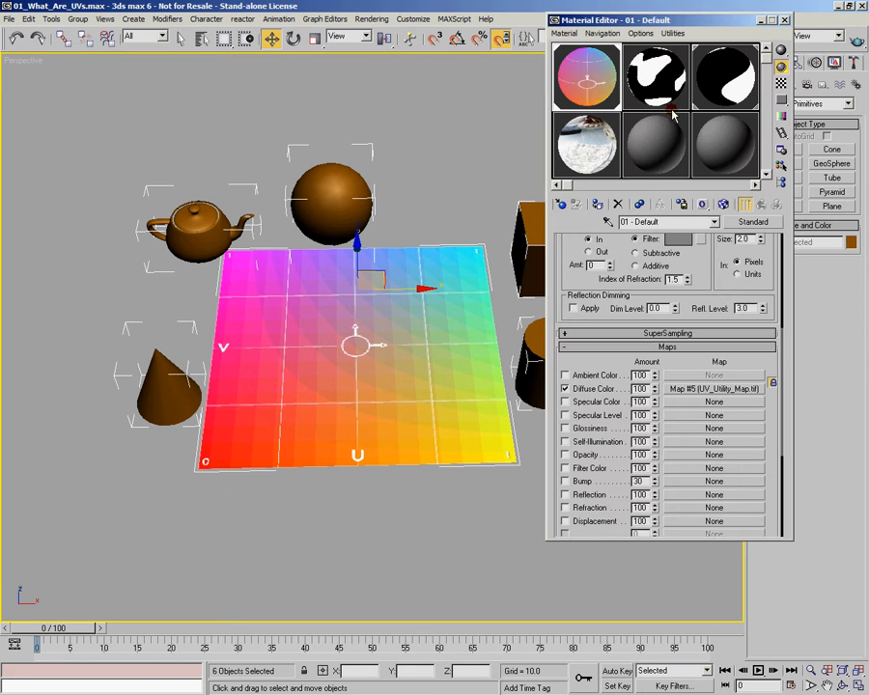
{"action": "left_click", "coordinate": [596, 204]}
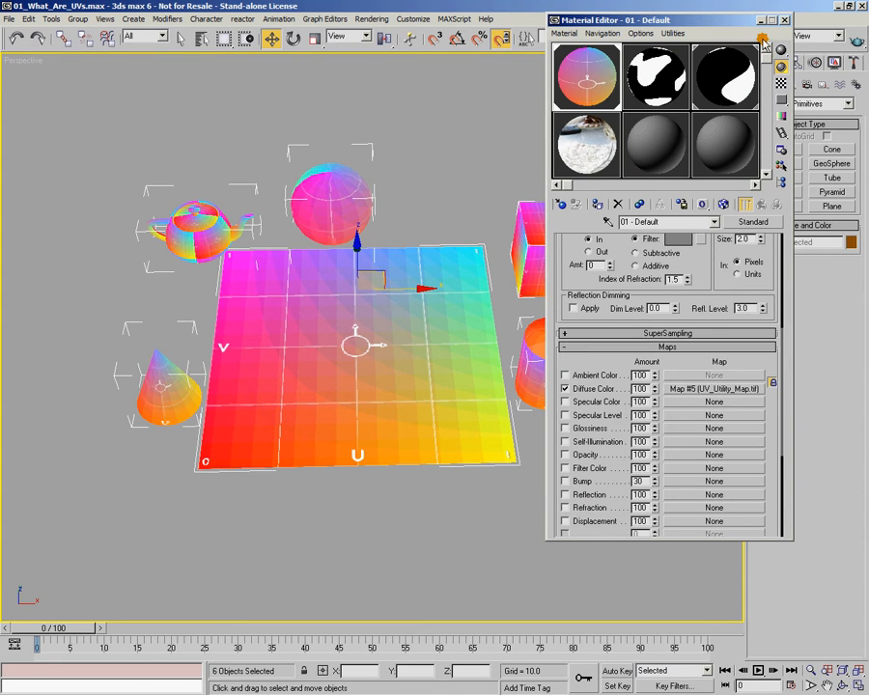
{"action": "key", "text": "m"}
Step: View the UV_Utility_Map.tif image from the material's diffuse color map, then close the image and the material editor
{"action": "middle_click_drag", "start_coordinate": [446, 304], "coordinate": [427, 284], "text": "alt"}
{"action": "mouse_move", "coordinate": [601, 329]}
{"action": "middle_mouse_down", "text": "alt"}
{"action": "mouse_move", "coordinate": [436, 329]}
{"action": "mouse_move", "coordinate": [361, 340]}
{"action": "mouse_move", "coordinate": [467, 352]}
{"action": "mouse_move", "coordinate": [593, 338]}
{"action": "middle_mouse_up", "text": "alt"}
{"action": "scroll", "coordinate": [348, 361], "scroll_direction": "up", "scroll_amount": 3}
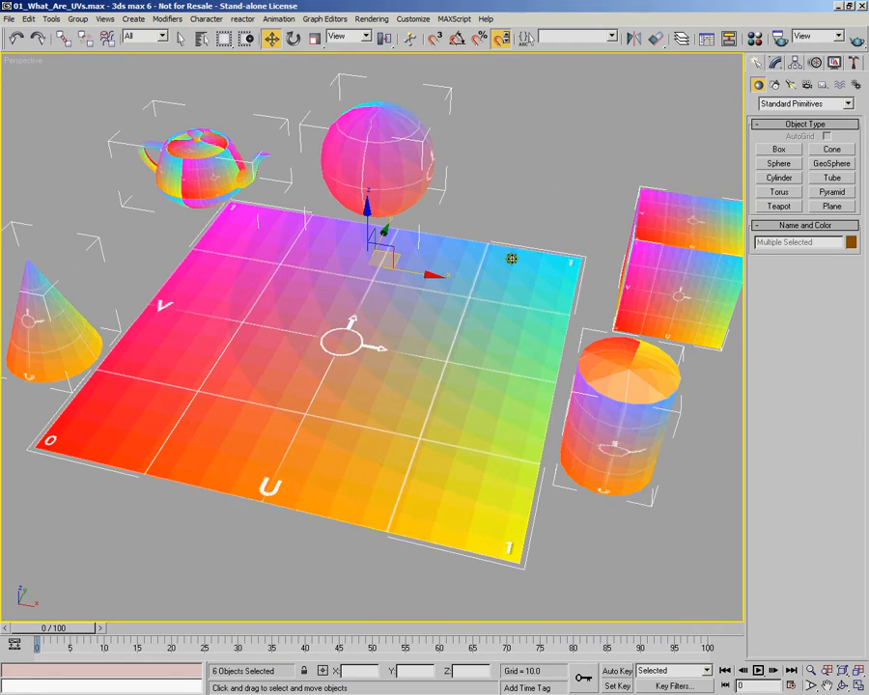
{"action": "left_click", "coordinate": [755, 39]}
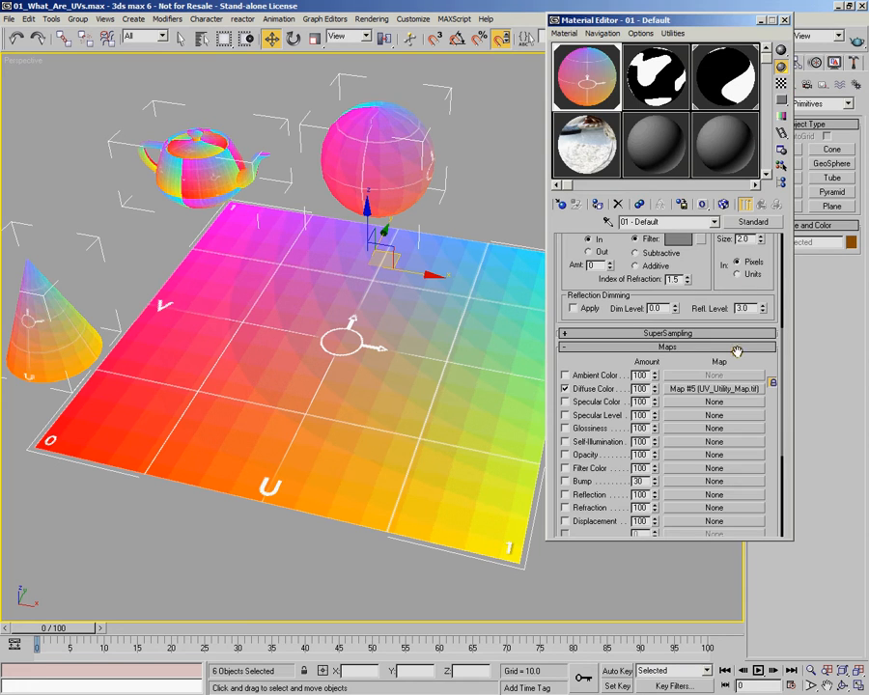
{"action": "left_click", "coordinate": [720, 390]}
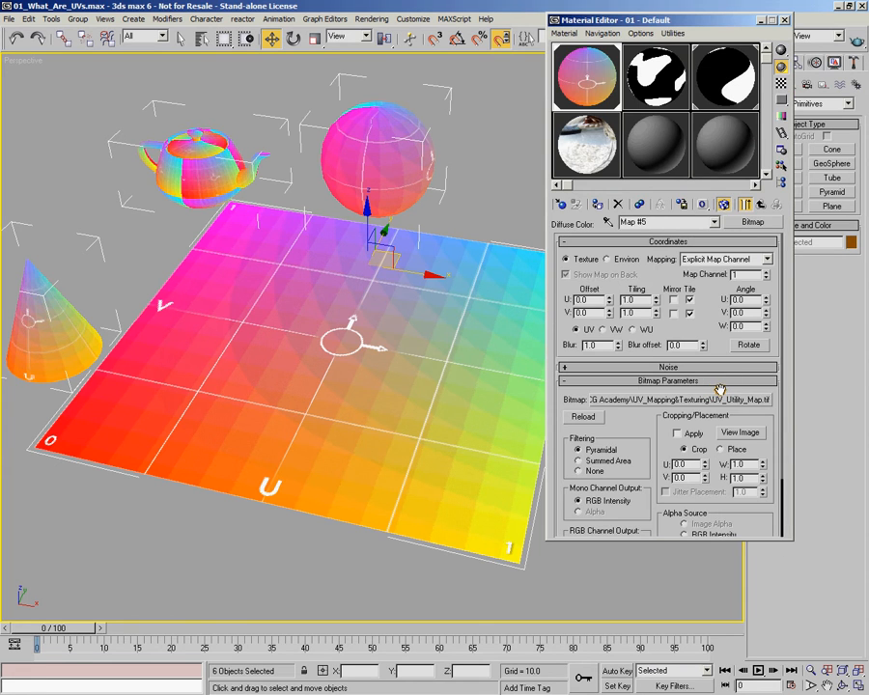
{"action": "left_click", "coordinate": [745, 434]}
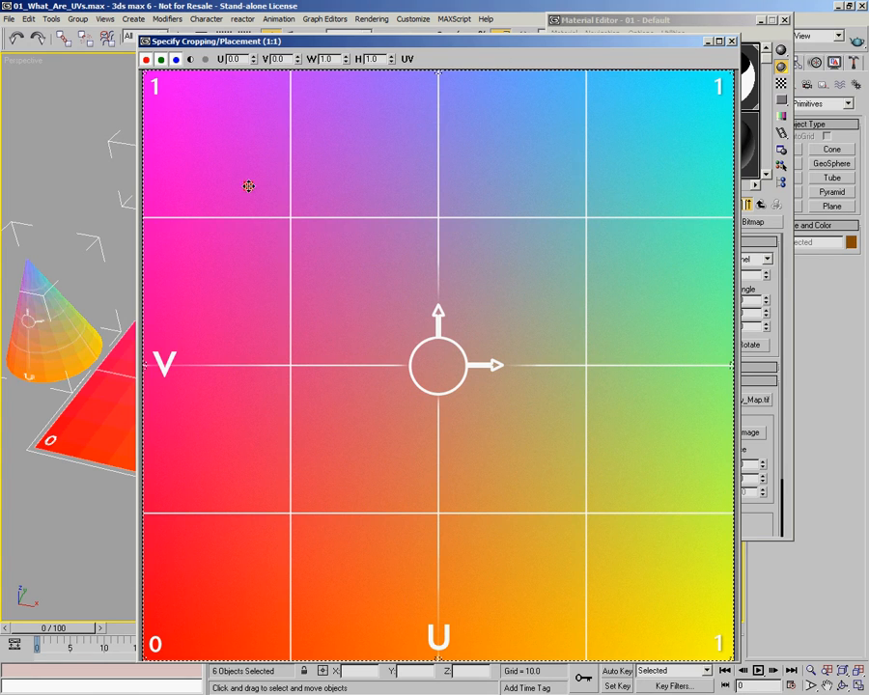
{"action": "left_click", "coordinate": [732, 40]}
{"action": "left_click", "coordinate": [776, 39]}
Step: Examine from several angles how the UV texture wraps around the box, cylinder, geosphere, teapot and cone, including the cone's base
{"action": "middle_click_drag", "start_coordinate": [454, 290], "coordinate": [412, 418], "text": "alt"}
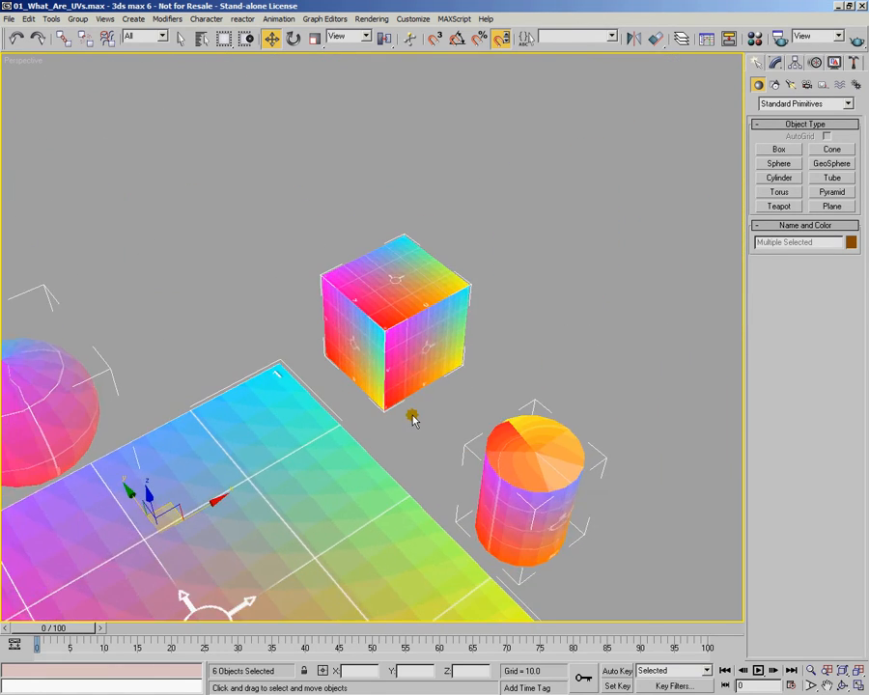
{"action": "scroll", "coordinate": [412, 418], "scroll_direction": "up", "scroll_amount": 3}
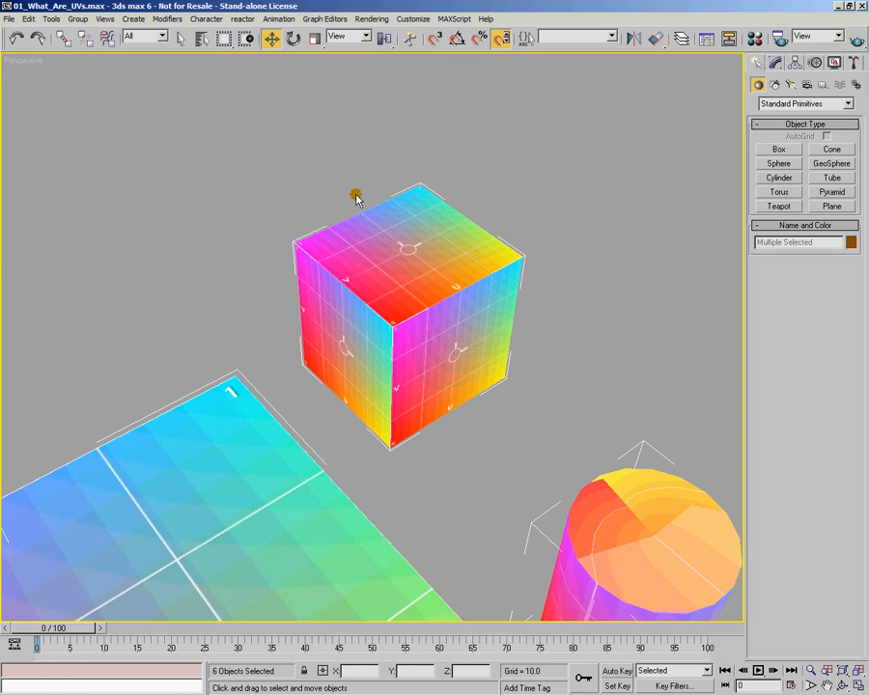
{"action": "middle_click_drag", "start_coordinate": [443, 298], "coordinate": [307, 141], "text": "alt"}
{"action": "middle_click_drag", "start_coordinate": [151, 299], "coordinate": [386, 307], "text": "alt"}
{"action": "middle_click_drag", "start_coordinate": [594, 338], "coordinate": [403, 372], "text": "alt"}
{"action": "middle_click_drag", "start_coordinate": [407, 422], "coordinate": [459, 435], "text": "alt"}
{"action": "middle_click_drag", "start_coordinate": [570, 400], "coordinate": [431, 375], "text": "alt"}
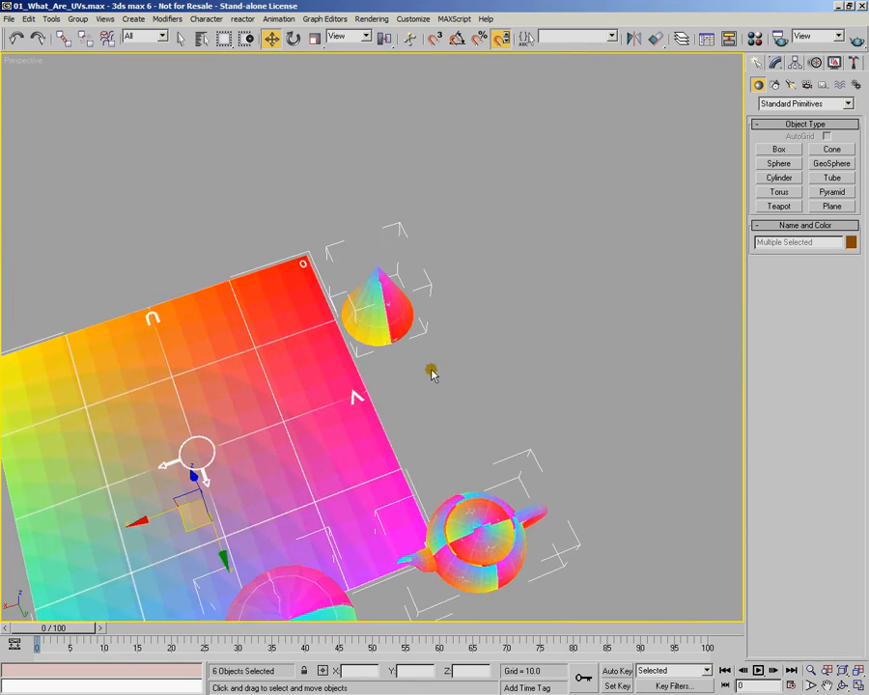
{"action": "middle_click_drag", "start_coordinate": [121, 422], "coordinate": [283, 285], "text": "alt"}
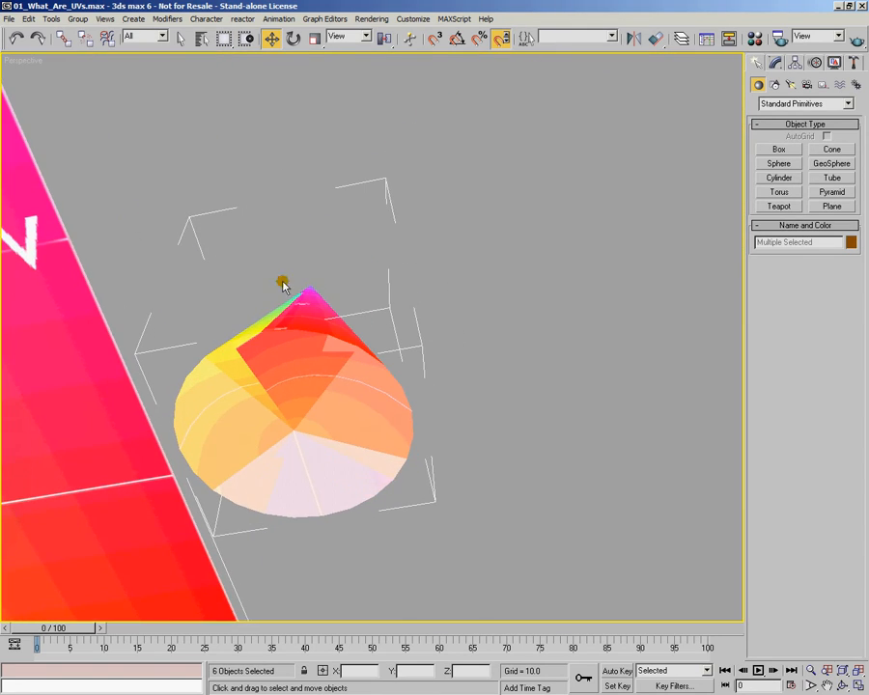
{"action": "middle_click_drag", "start_coordinate": [301, 344], "coordinate": [328, 432], "text": "alt"}
{"action": "middle_click_drag", "start_coordinate": [247, 388], "coordinate": [501, 390], "text": "alt"}
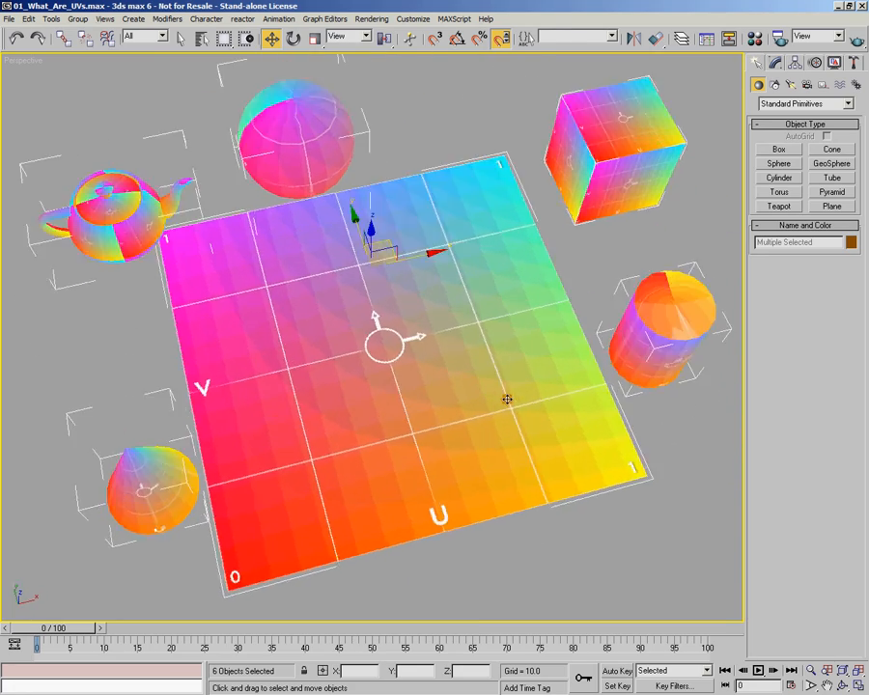